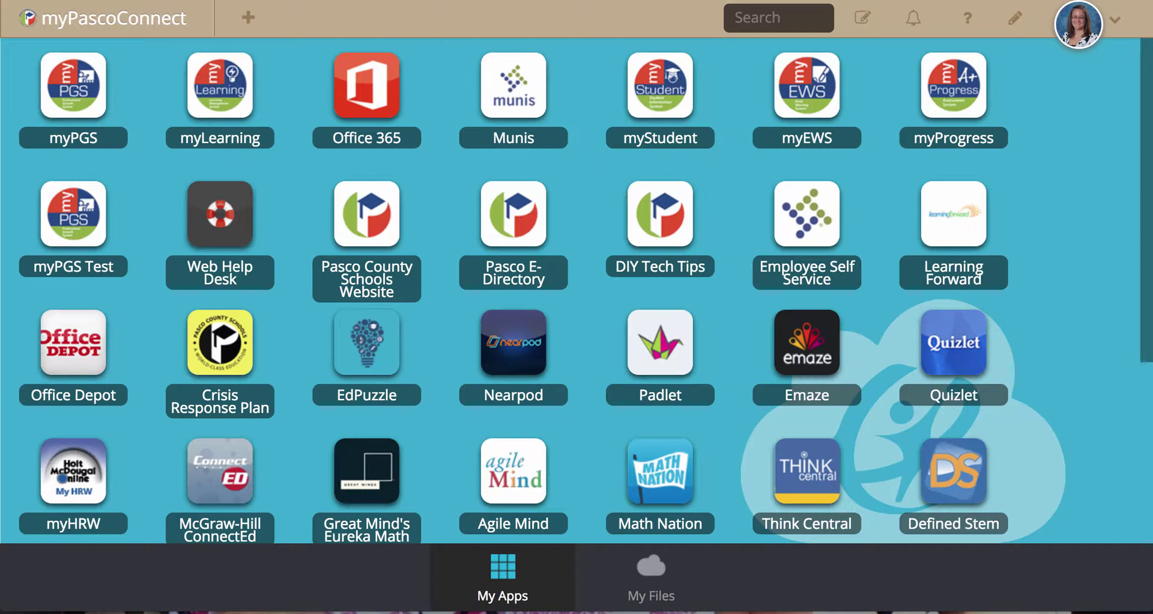
- Launch myPGS from its portal tile and go to Badges > Library
left_click(89, 98)
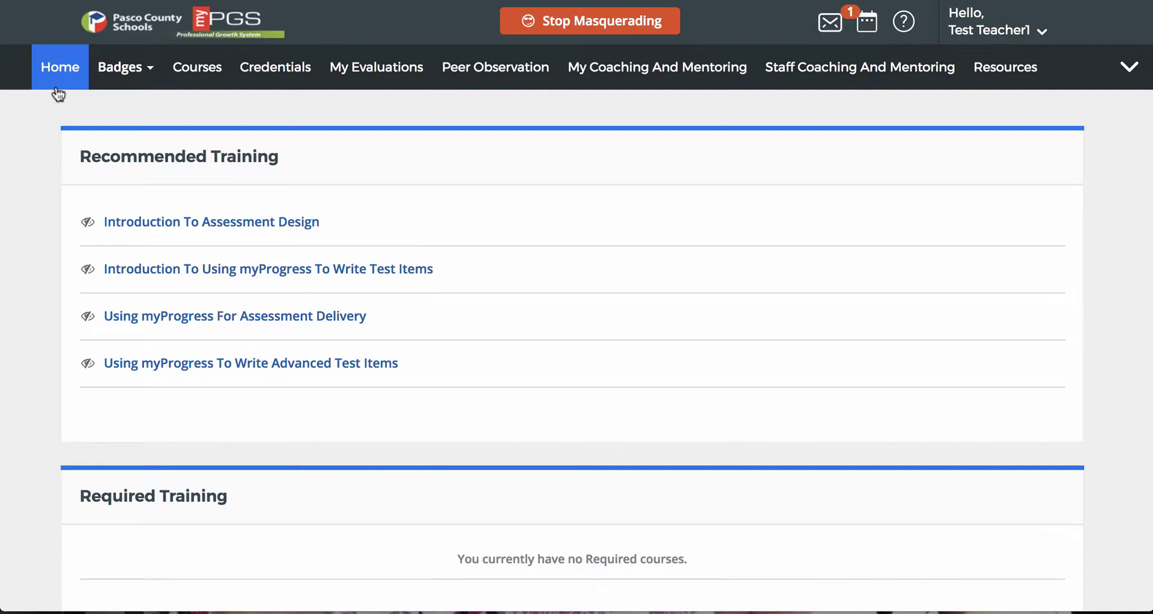
left_click(122, 72)
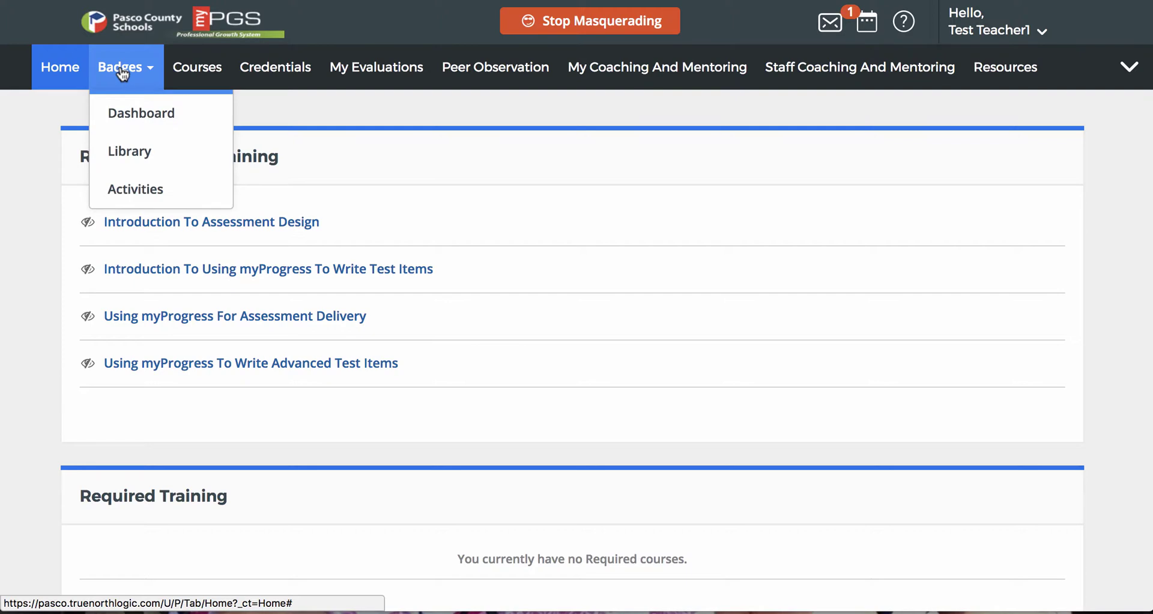
left_click(126, 154)
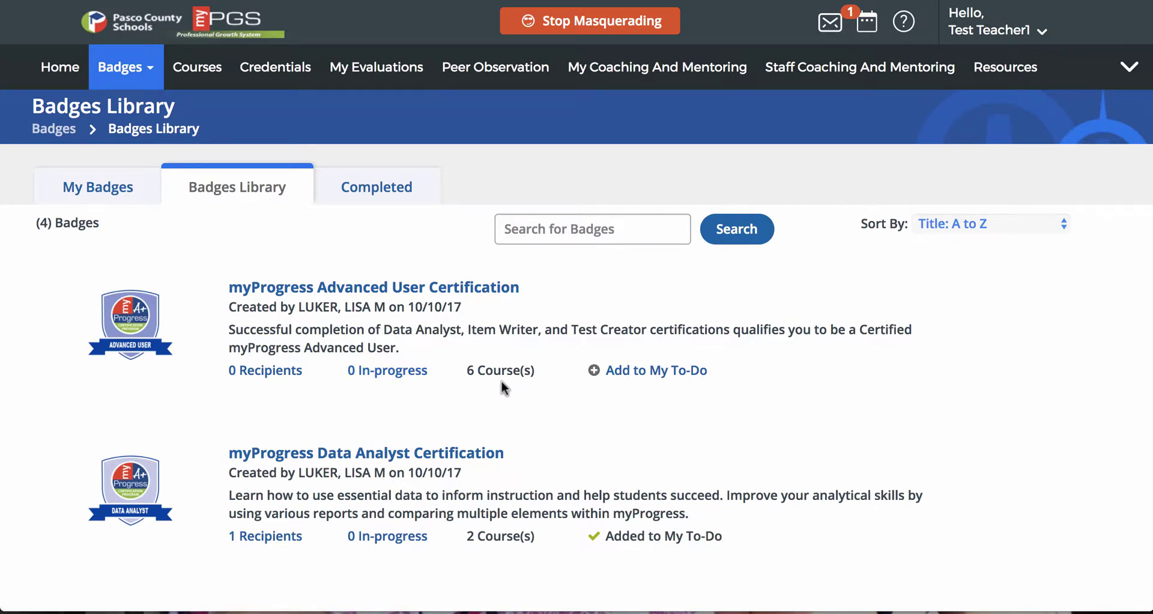
- Add myProgress Advanced User Certification to My To-Do and view it under My Badges
left_click(638, 376)
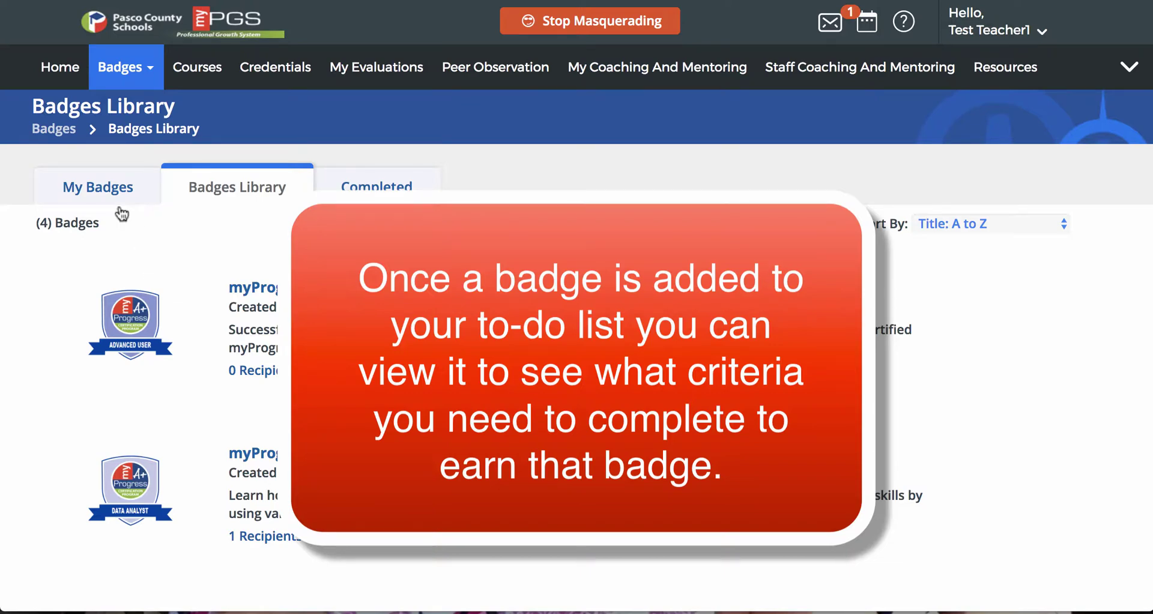
left_click(115, 185)
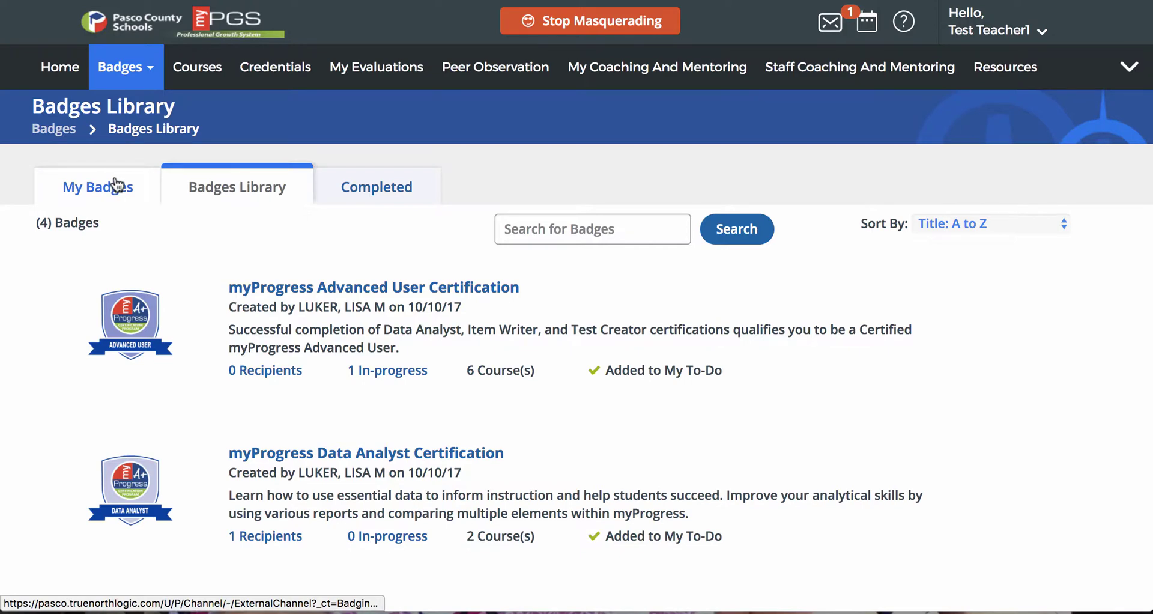
left_click(116, 185)
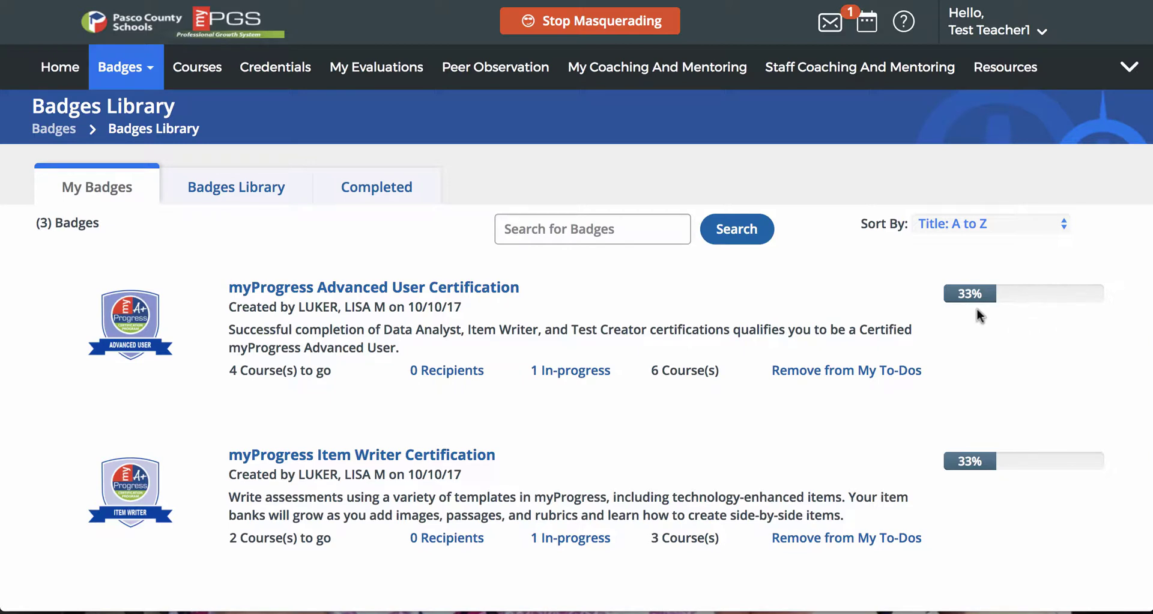
- Open the myProgress Advanced User Certification detail page showing 33% complete
left_click(462, 292)
- Review the Advanced User course progress, then go back to My Badges' Completed tab
scroll(463, 291, "down", 2)
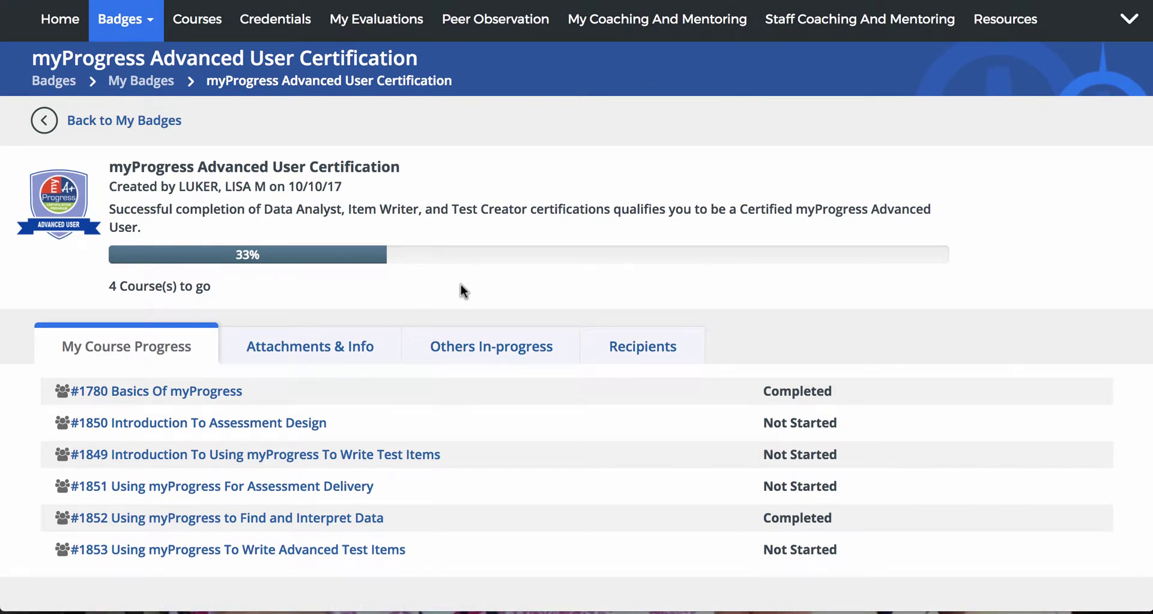
scroll(460, 283, "down", 1)
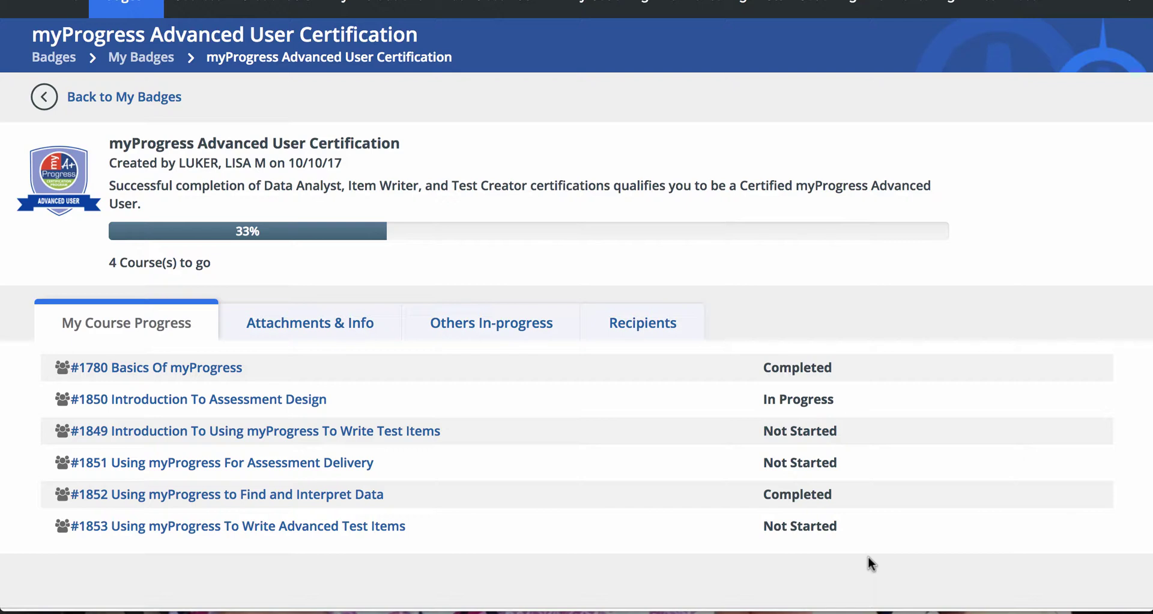
scroll(895, 404, "up", 3)
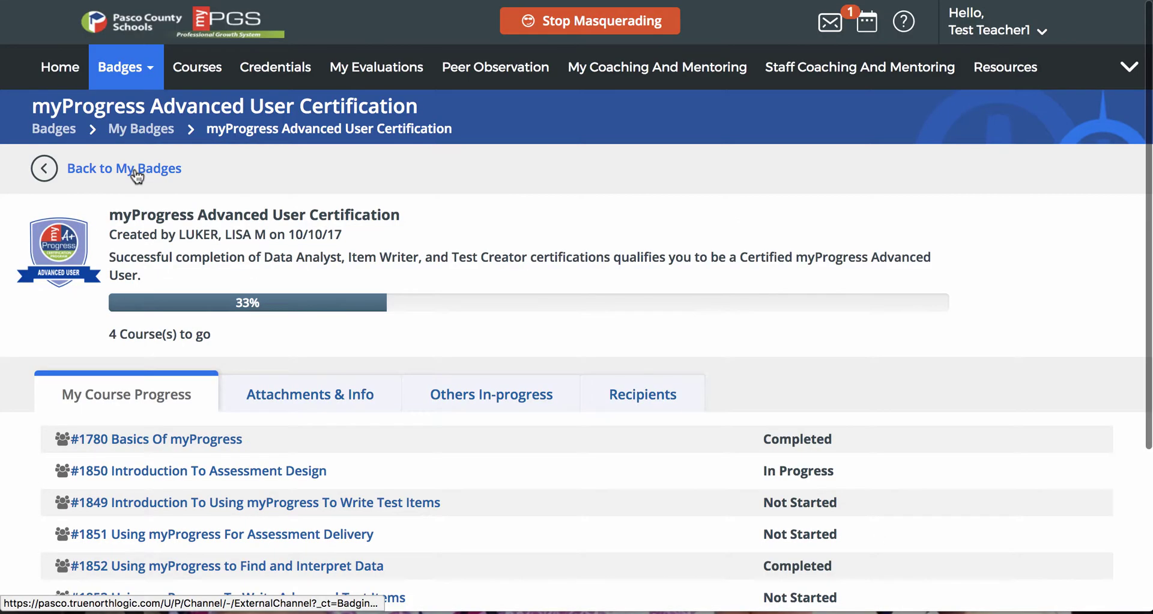
left_click(142, 167)
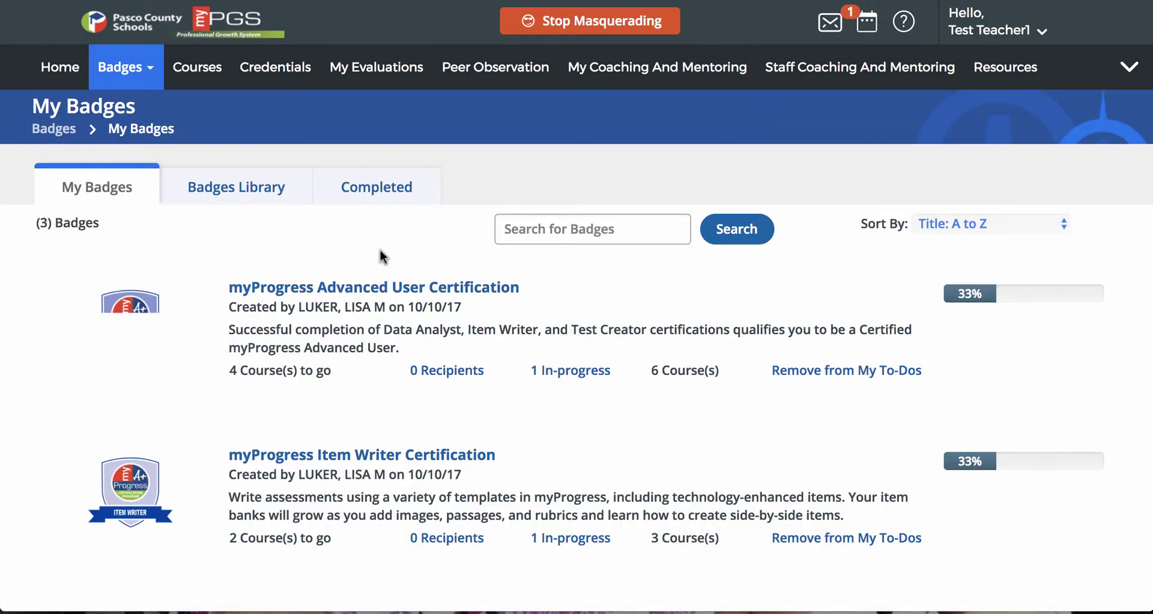
left_click(399, 194)
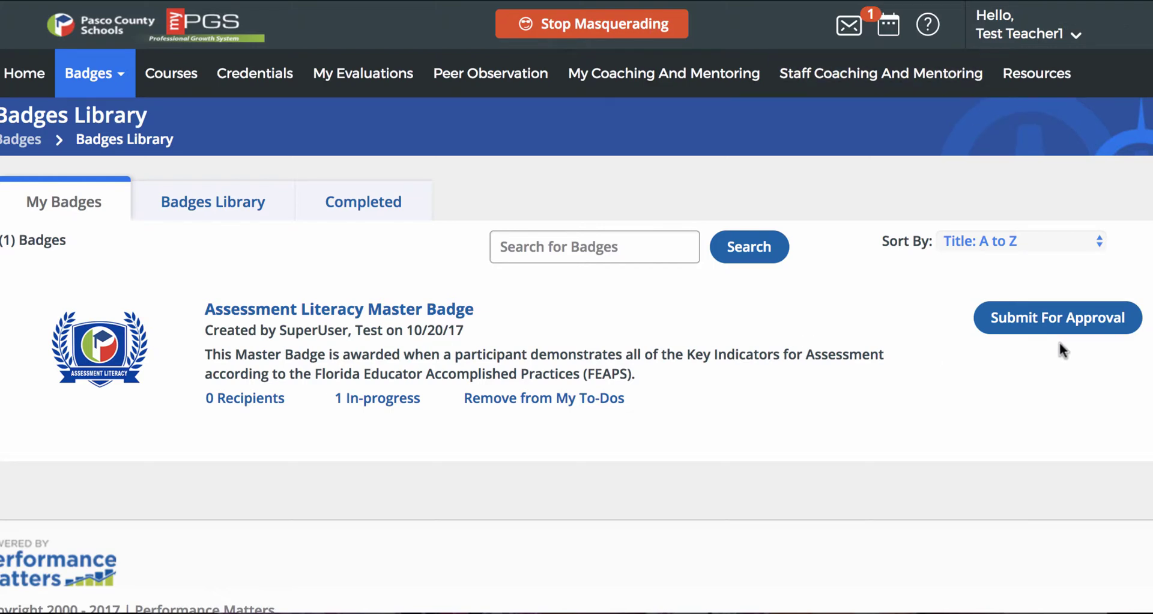
- Open the Assessment Literacy Master Badge details and start a submission comment
left_click(412, 314)
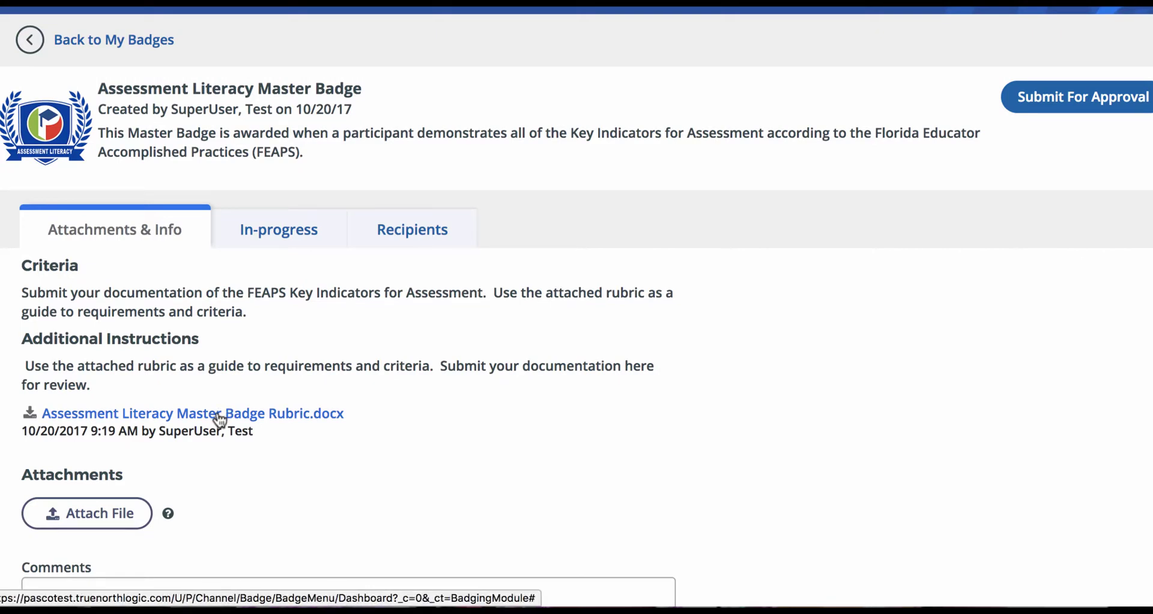
scroll(117, 451, "down", 1)
left_click(123, 509)
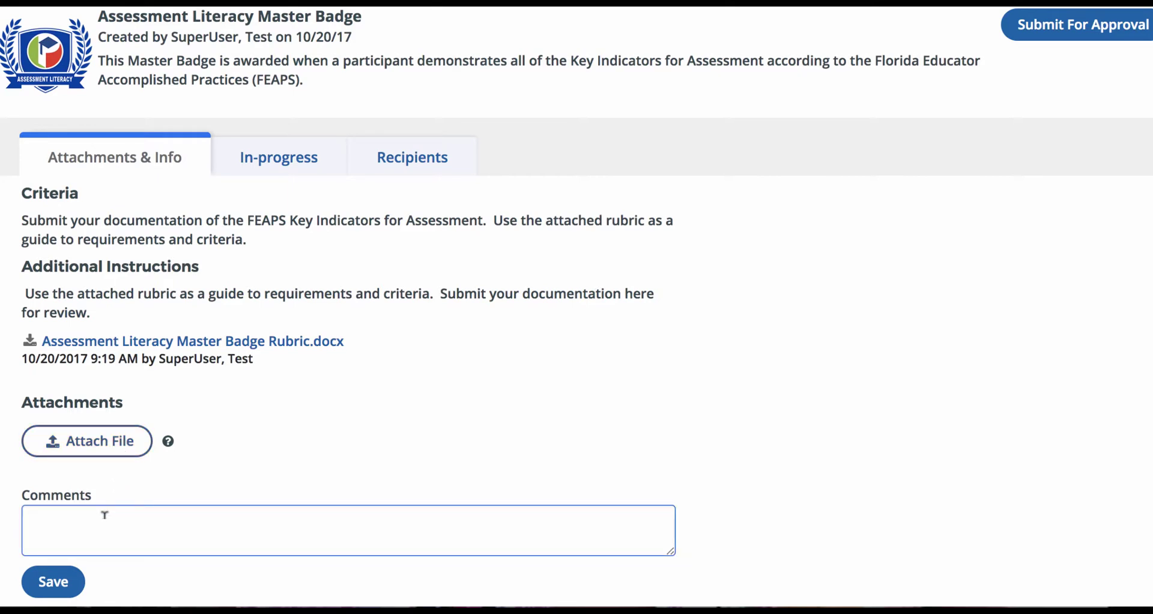
- Save the submission comments and submit the master badge for approval
left_click(101, 450)
scroll(67, 546, "down", 1)
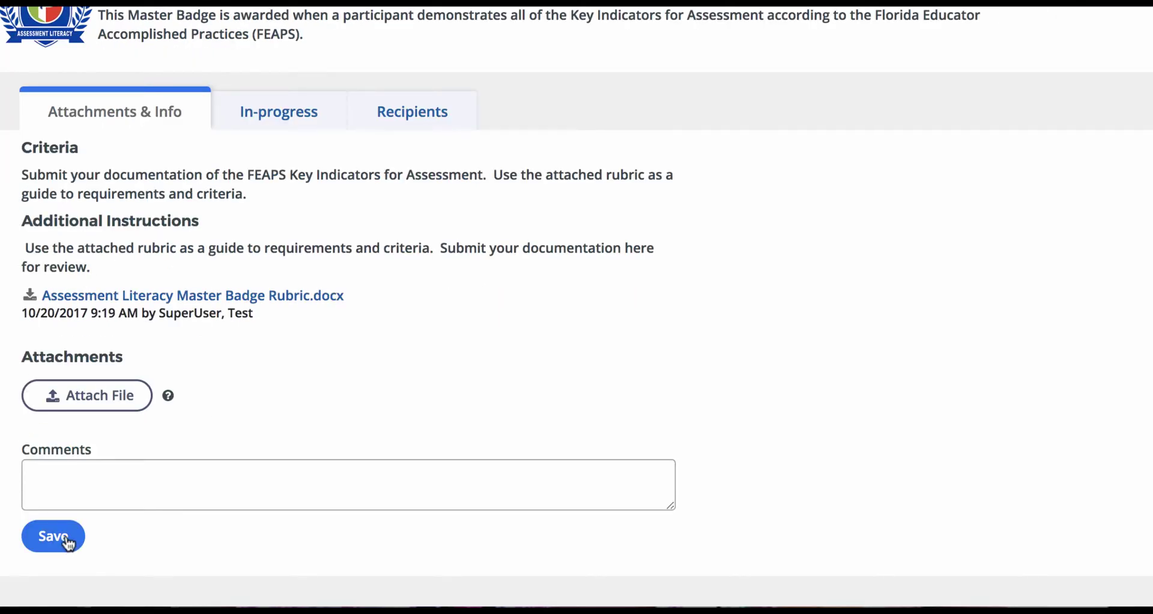
left_click(68, 546)
scroll(270, 443, "up", 3)
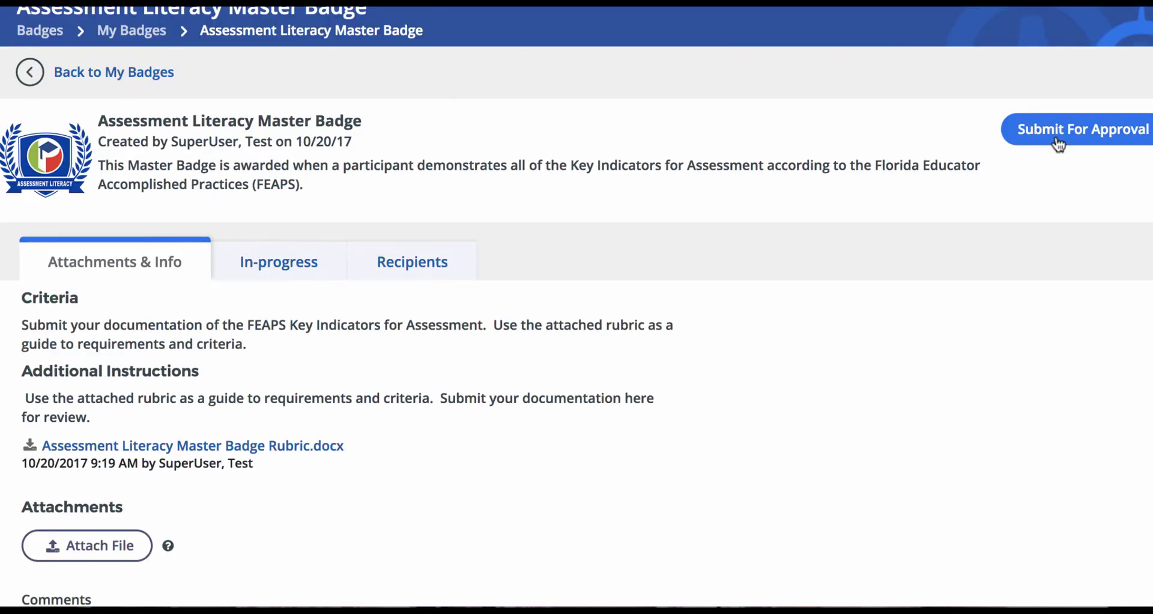
left_click(1058, 144)
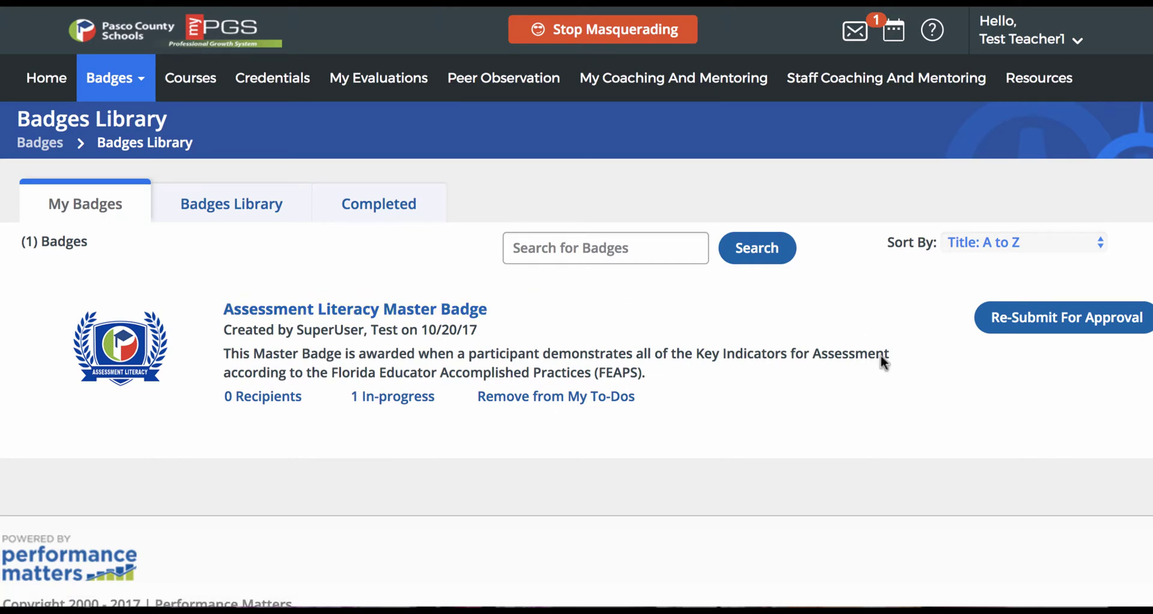
- Add a comment to the rejected Assessment Literacy Master Badge and re-submit it for approval
left_click(464, 315)
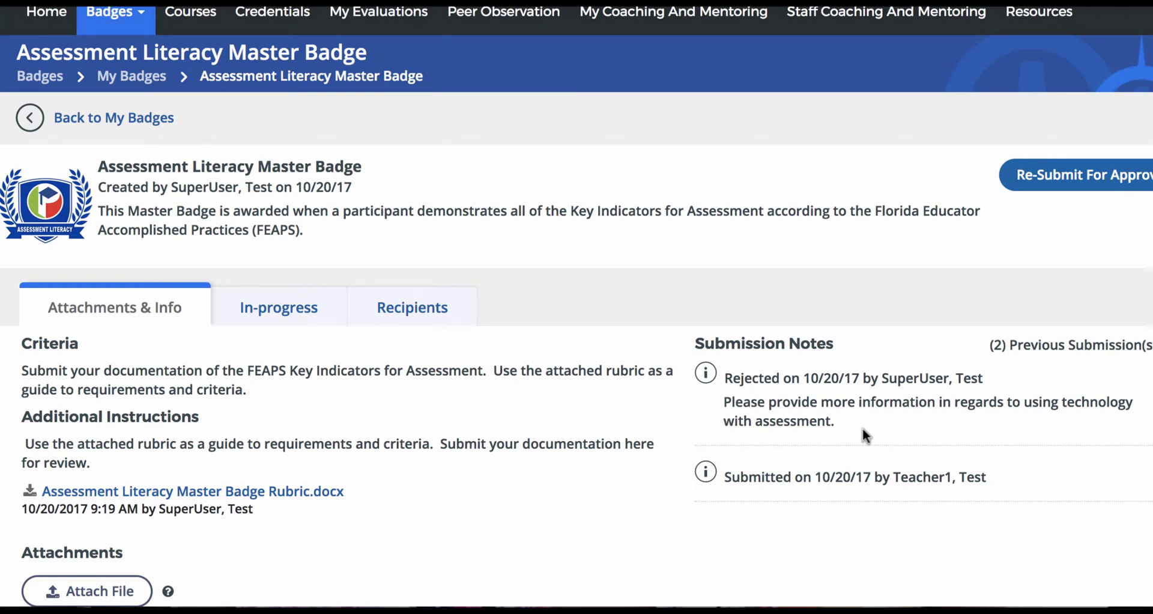
scroll(863, 428, "down", 4)
left_click(92, 442)
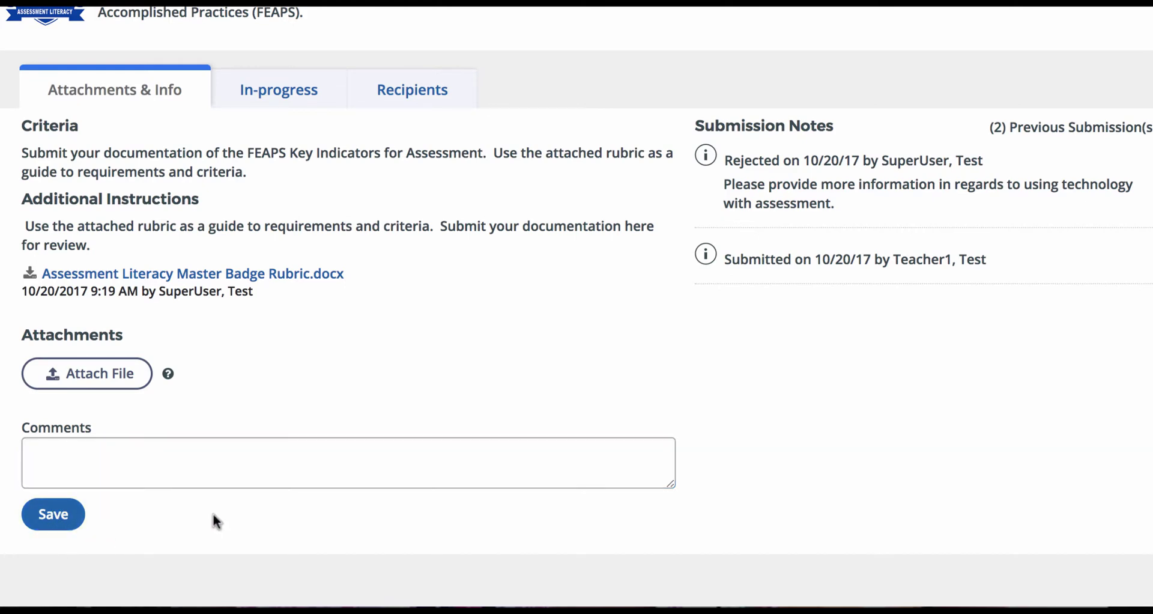
scroll(493, 411, "up", 5)
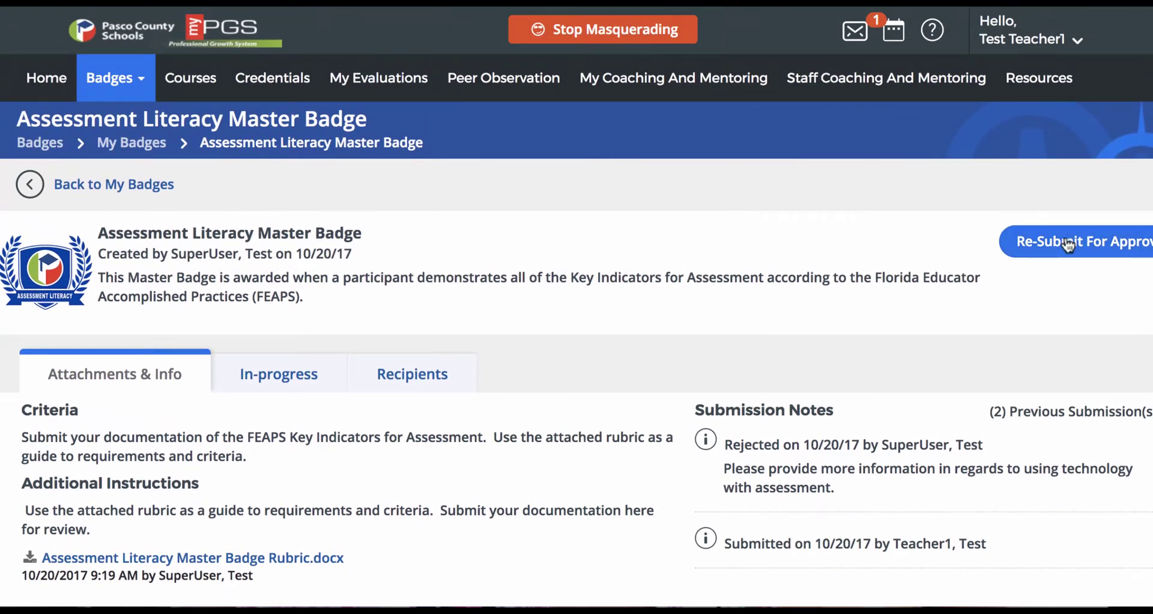
left_click(1067, 244)
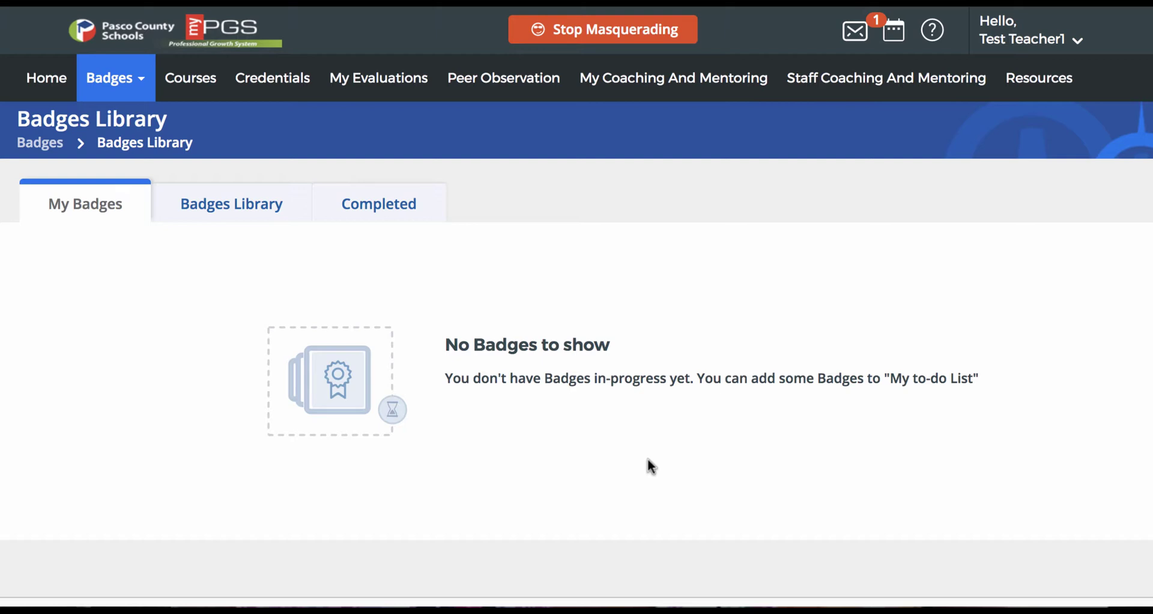
- View the Completed tab with myProgress Data Analyst Certification at 100%, then open the Badges menu
left_click(387, 214)
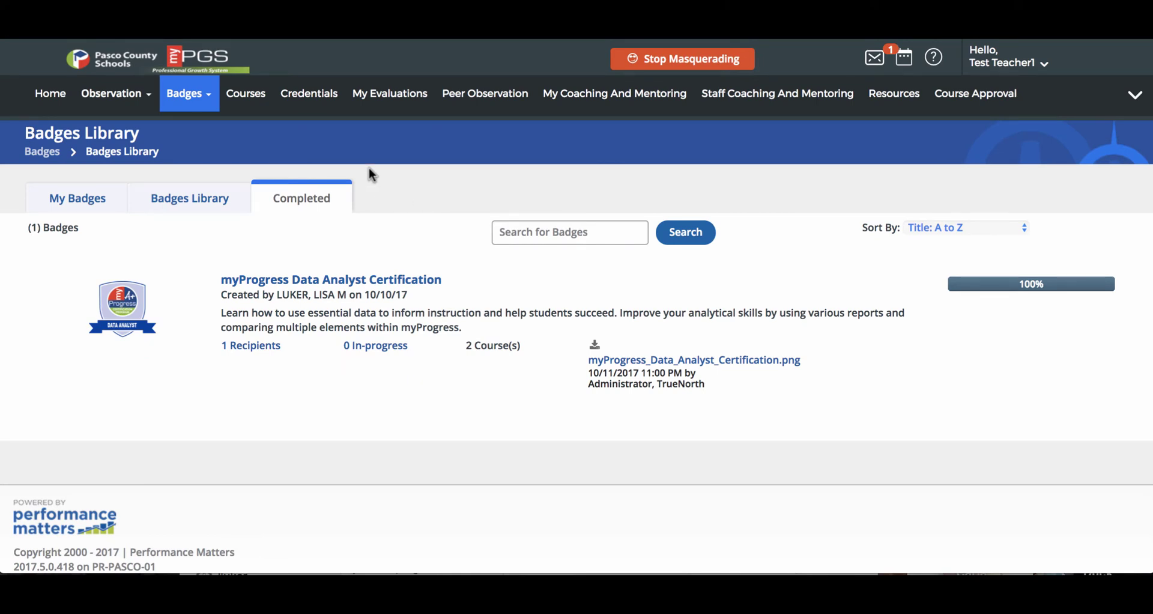
left_click(197, 103)
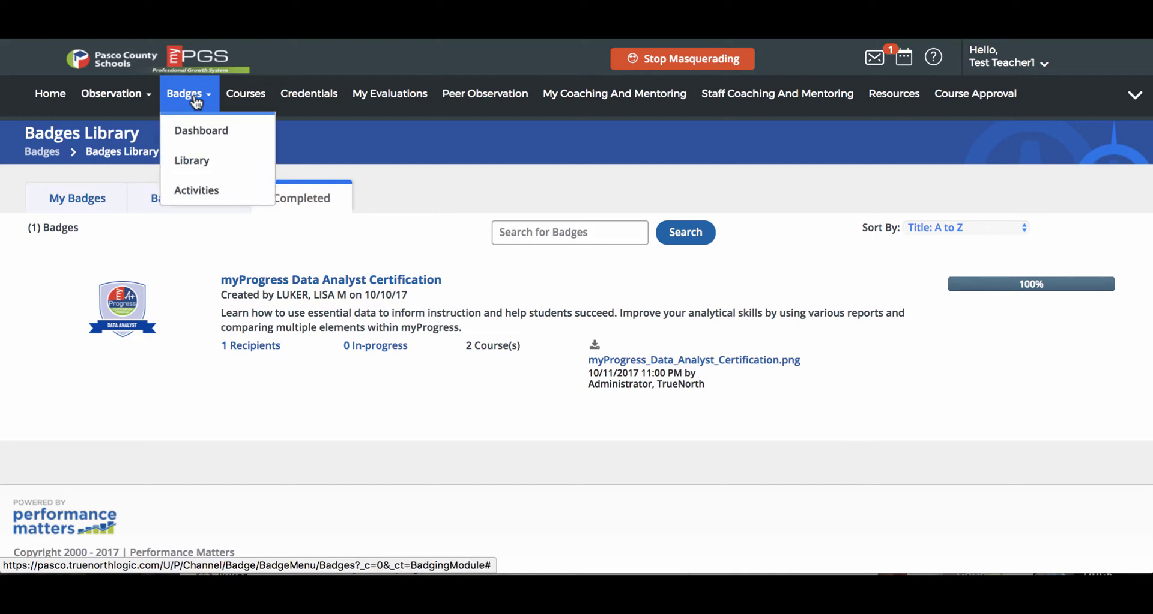
- Browse the Badges Dashboard's progress and leaderboard, then list all Recently Created Badges
left_click(194, 131)
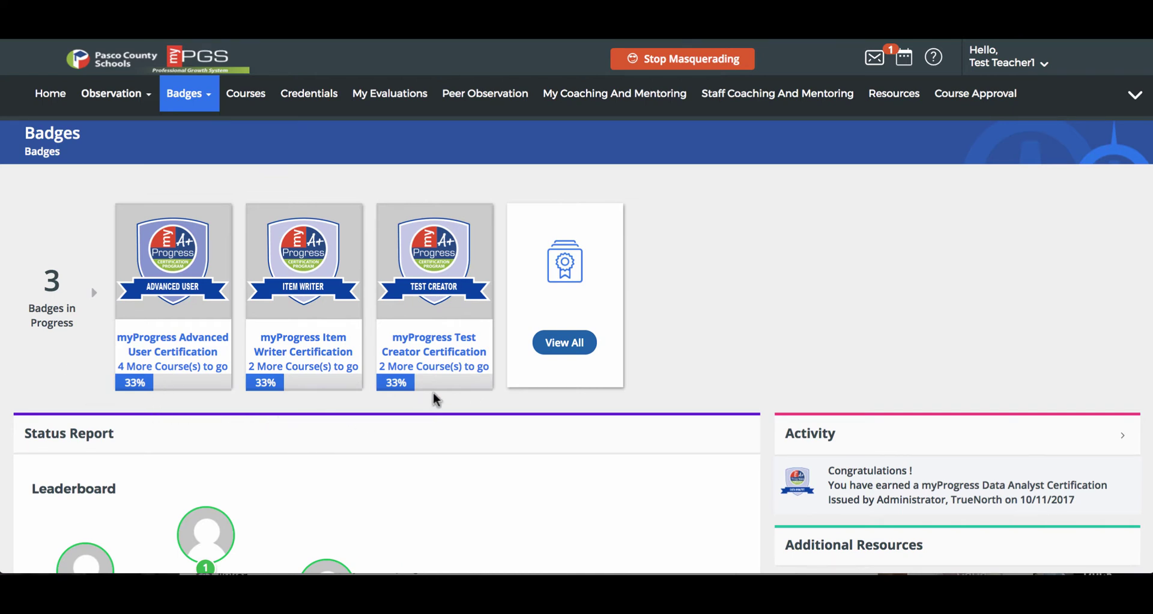
scroll(433, 393, "down", 5)
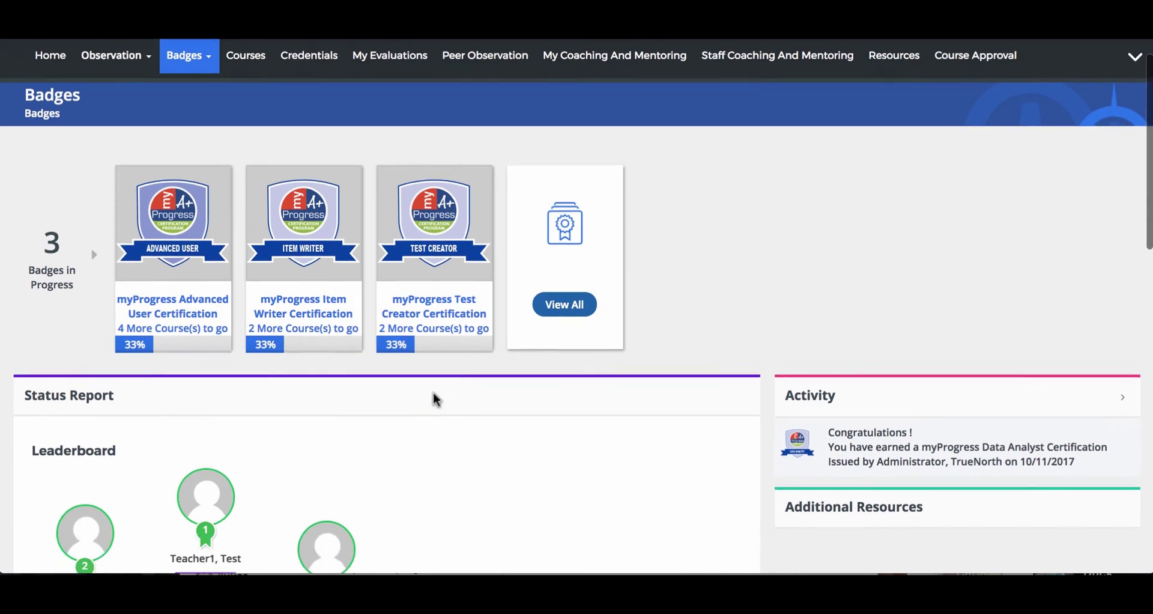
scroll(433, 394, "down", 1)
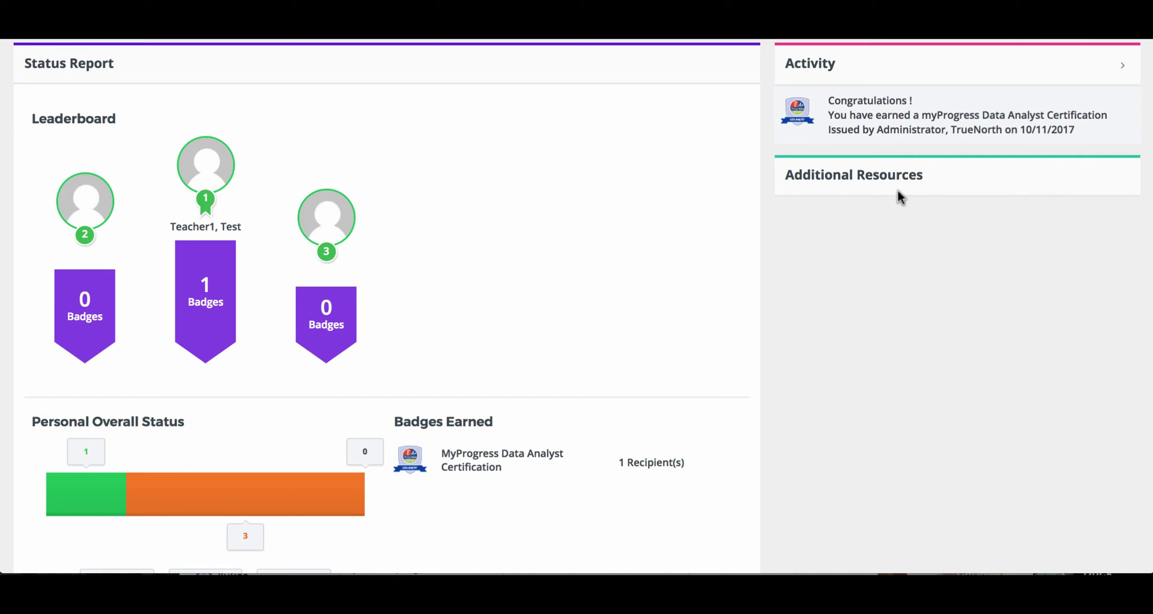
scroll(445, 328, "down", 7)
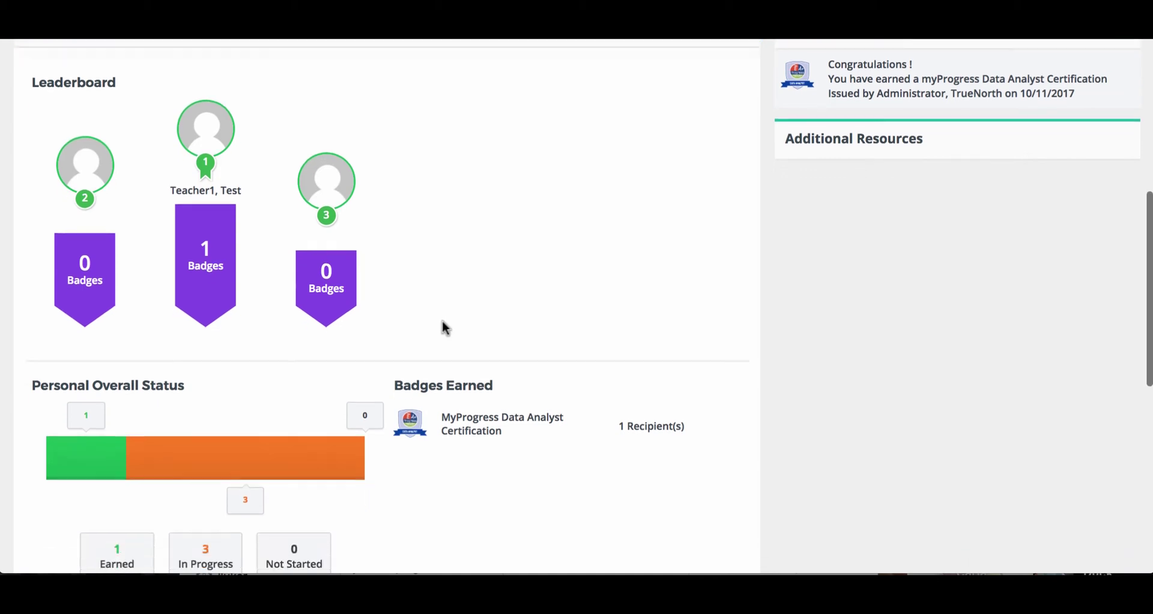
scroll(444, 327, "down", 2)
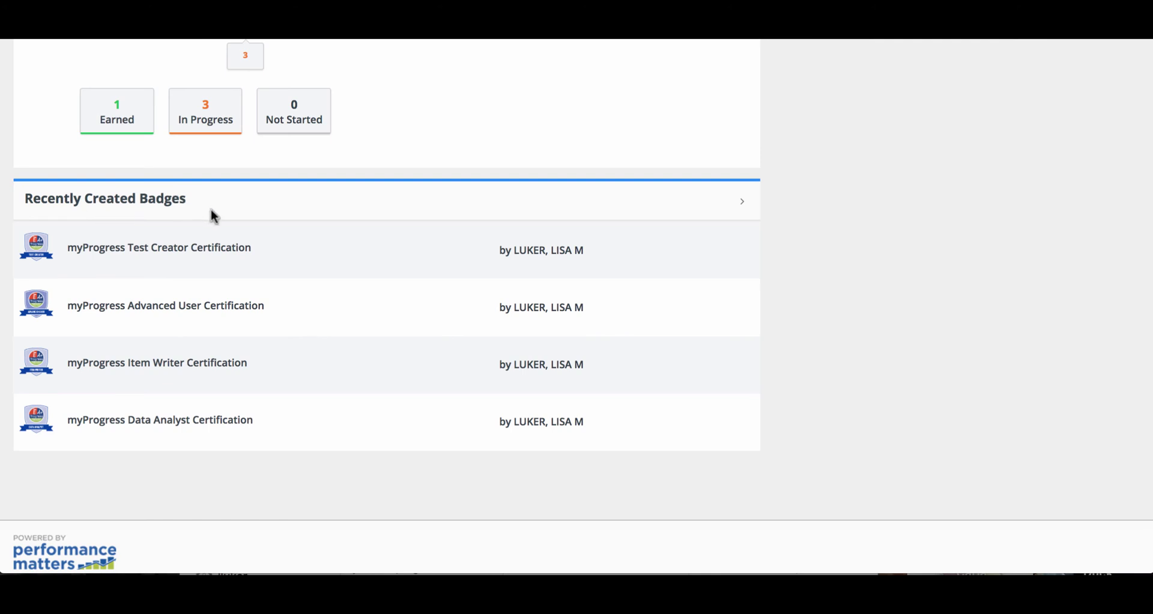
left_click(742, 204)
scroll(747, 227, "down", 3)
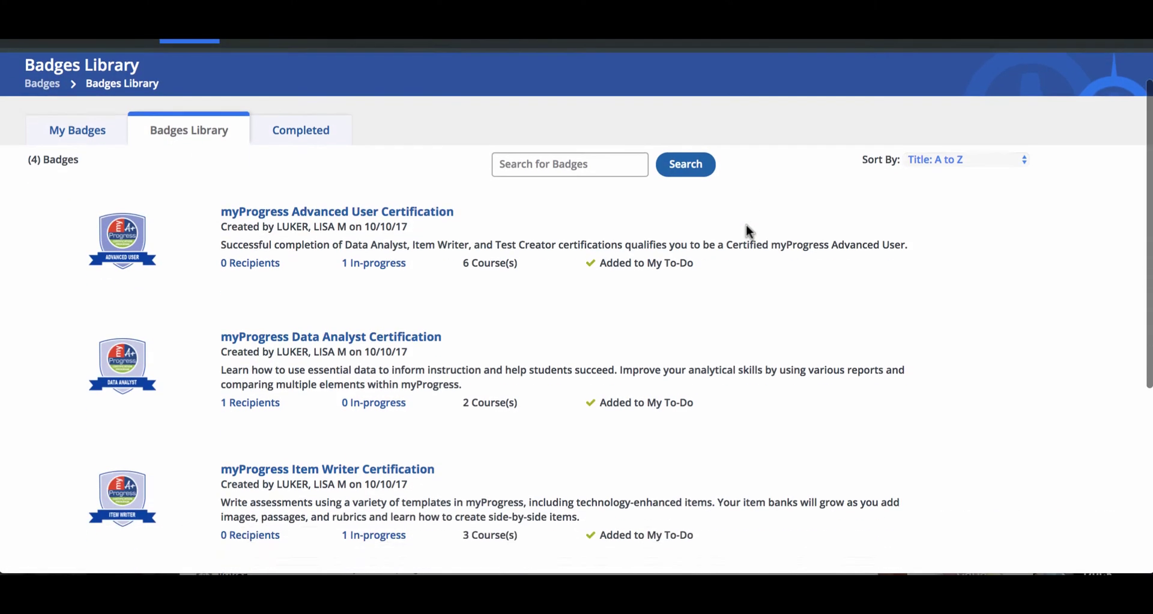
scroll(747, 226, "down", 3)
scroll(747, 229, "up", 5)
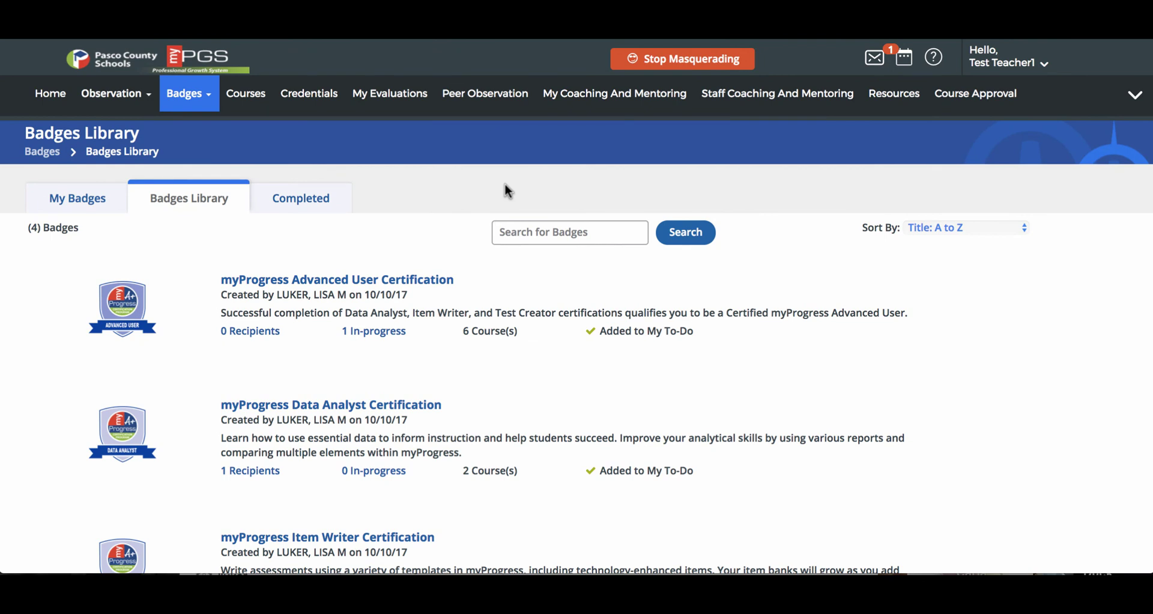